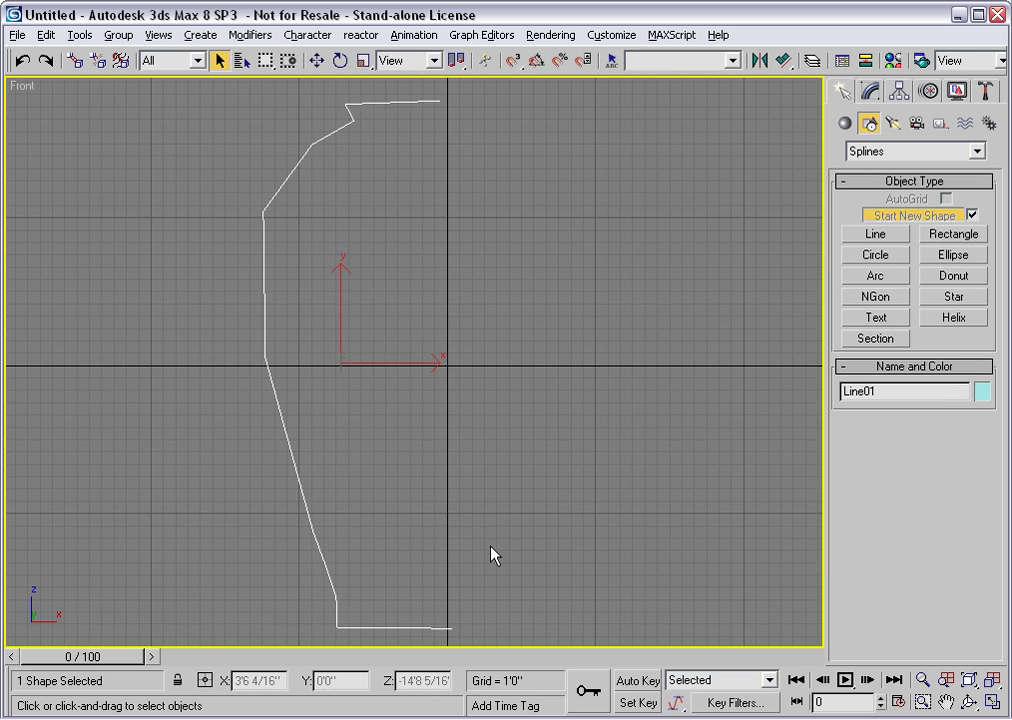
# Align the profile line's top and bottom end vertices with the central axis by setting their X positions to 0
pyautogui.press('1')
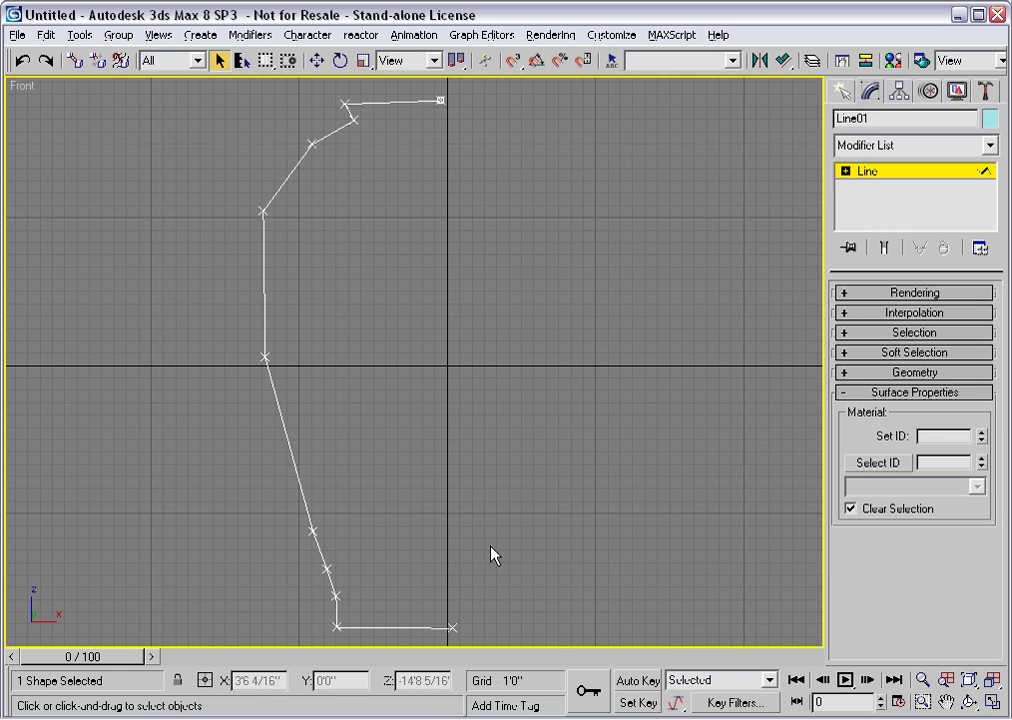
pyautogui.press('2')
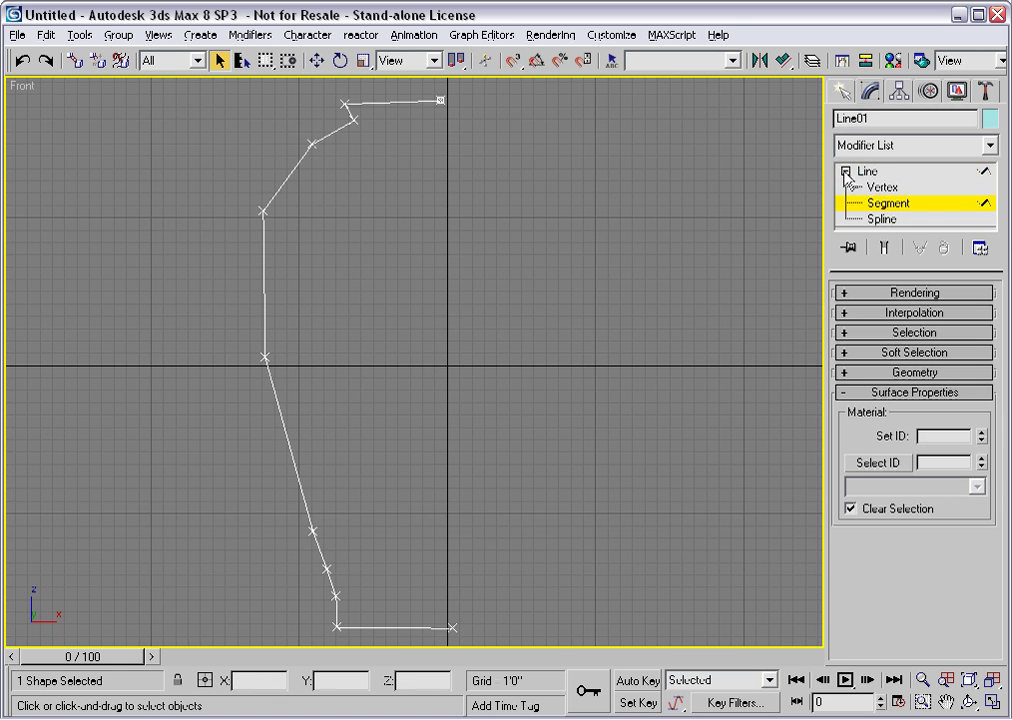
pyautogui.click(878, 188)
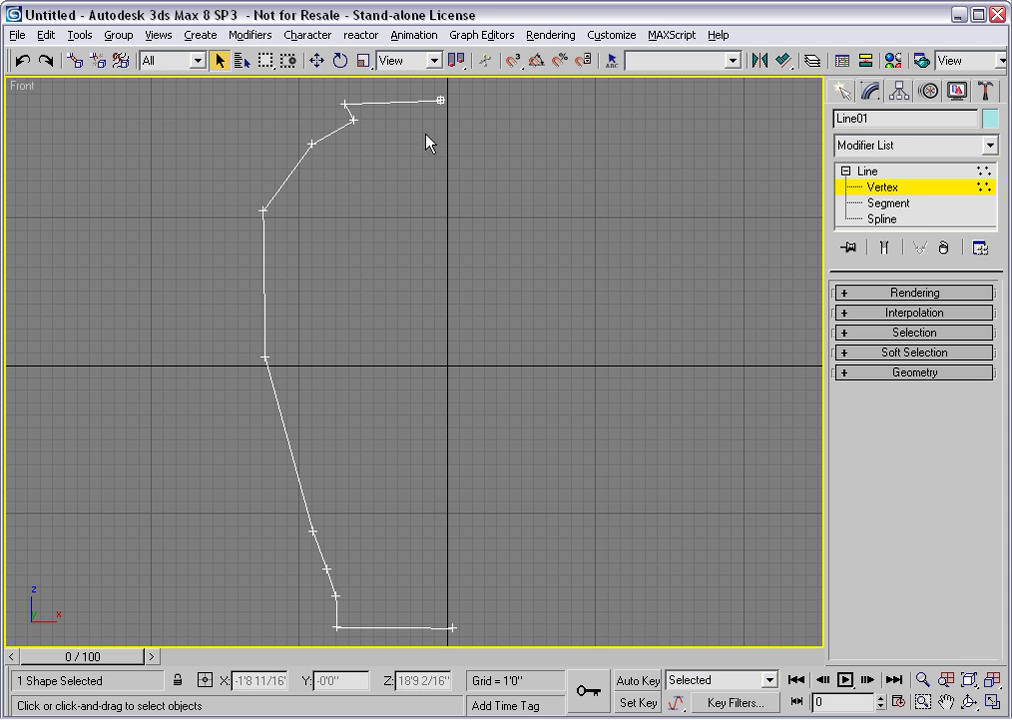
pyautogui.moveTo(409, 93); pyautogui.dragTo(481, 146)
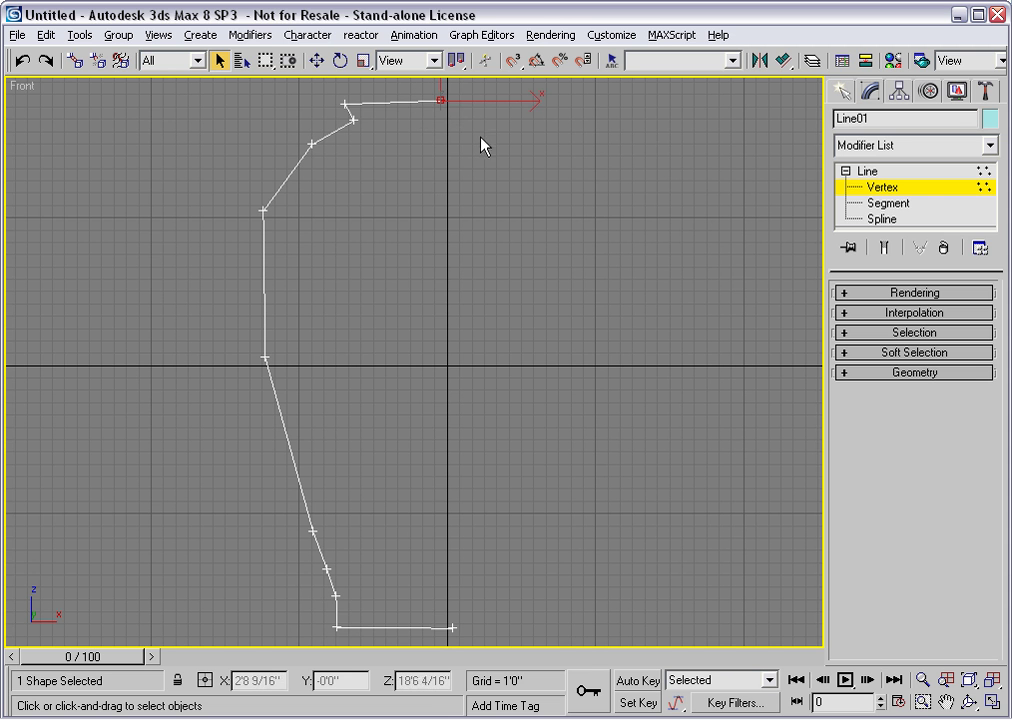
pyautogui.click(318, 62)
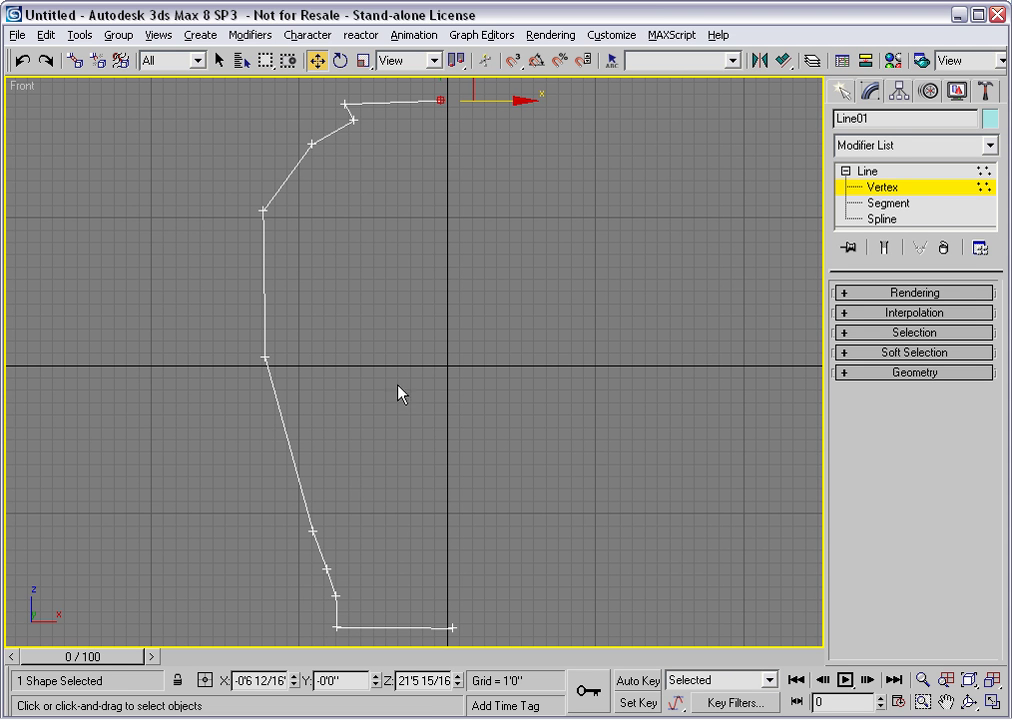
pyautogui.rightClick(292, 684)
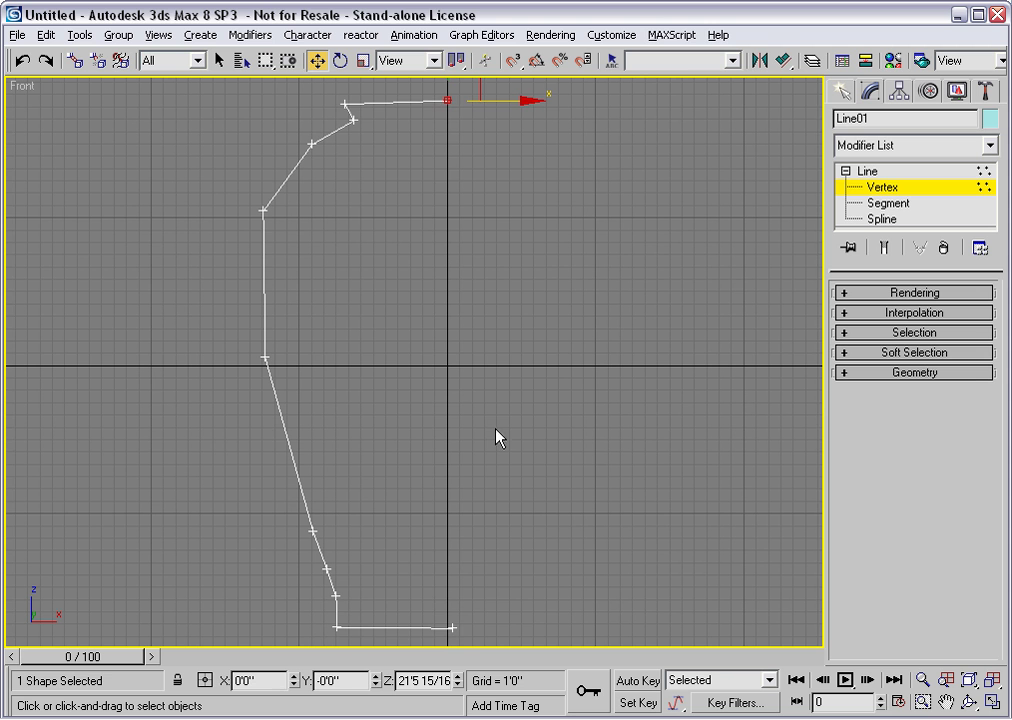
pyautogui.moveTo(430, 601); pyautogui.dragTo(472, 647)
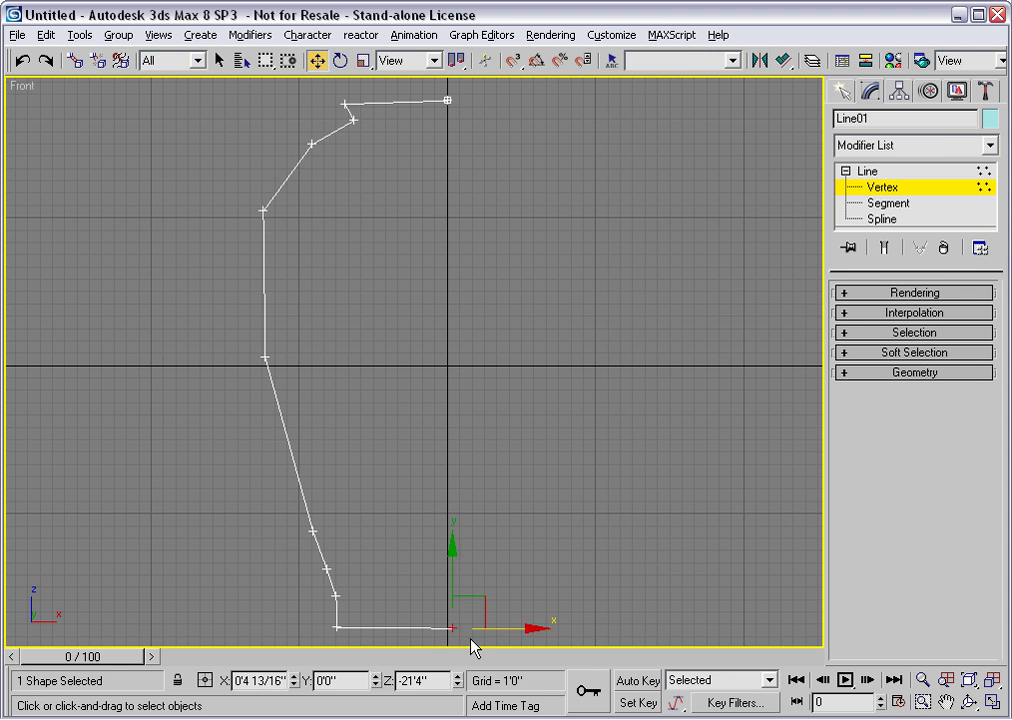
pyautogui.rightClick(294, 684)
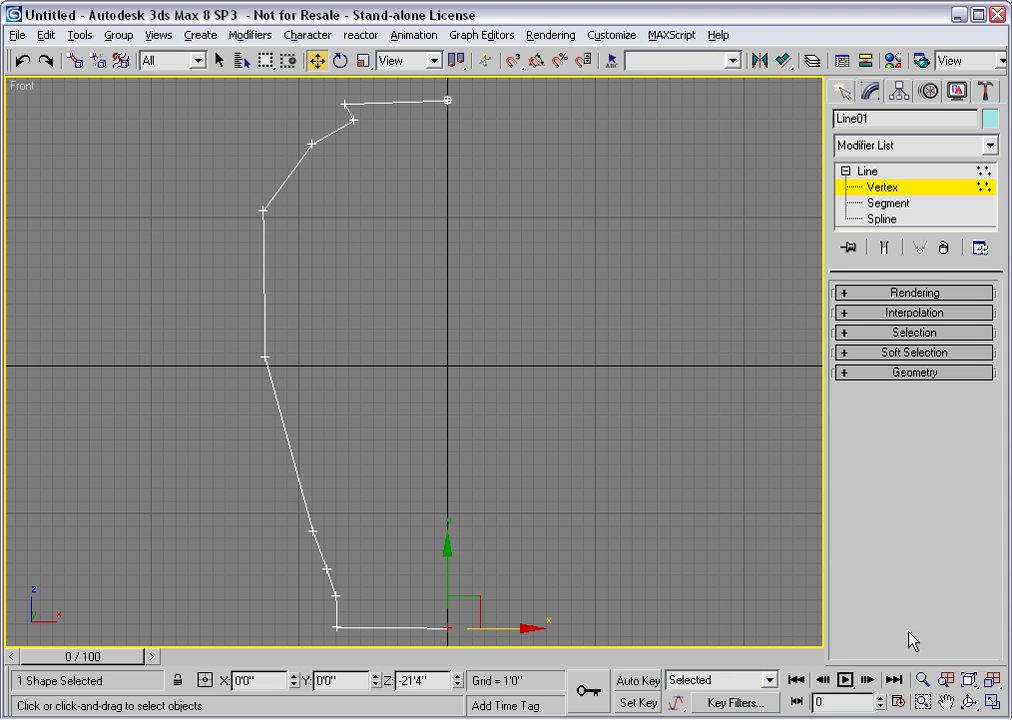
# Convert the rim vertex at the outer end of the profile's top segment to Bezier Corner
pyautogui.click(922, 702)
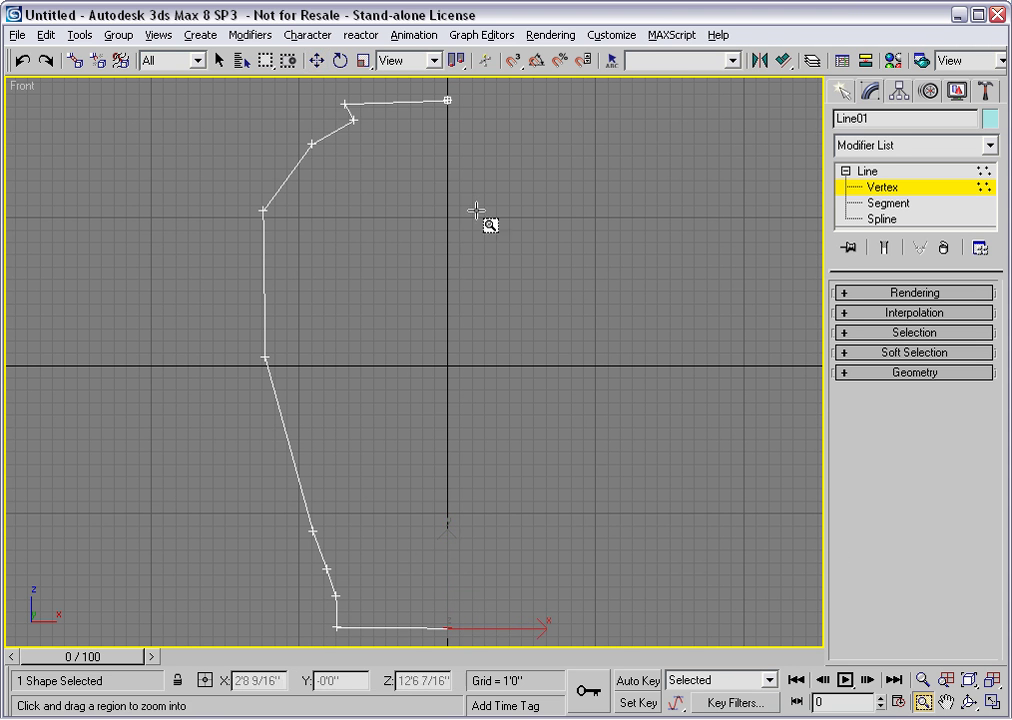
pyautogui.moveTo(476, 210); pyautogui.dragTo(279, 90)
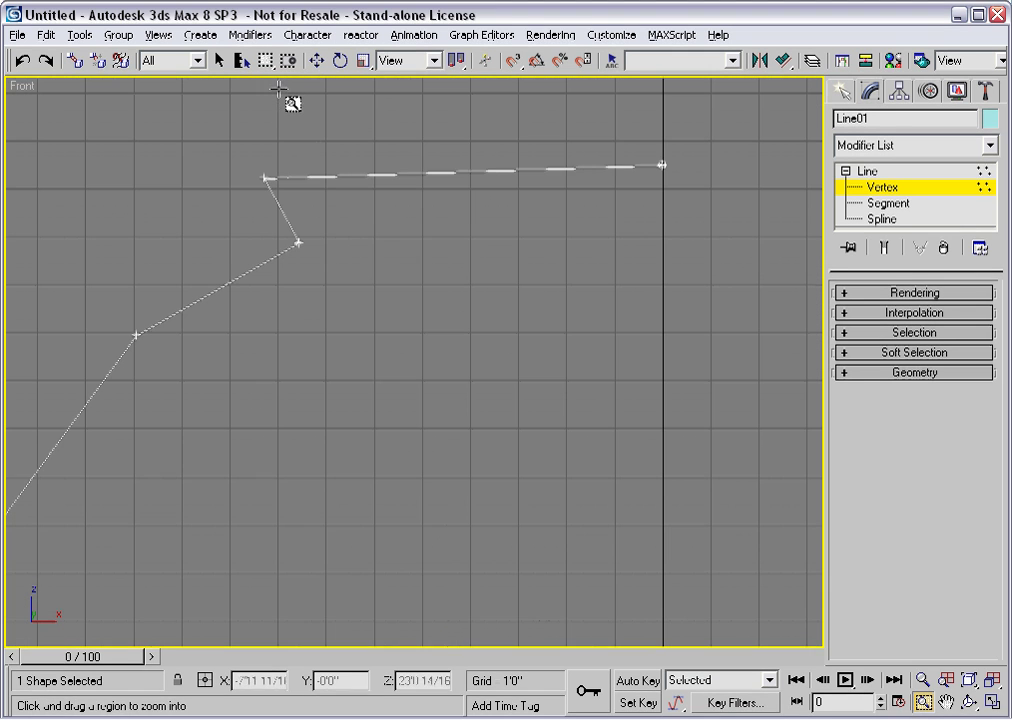
pyautogui.rightClick(409, 308)
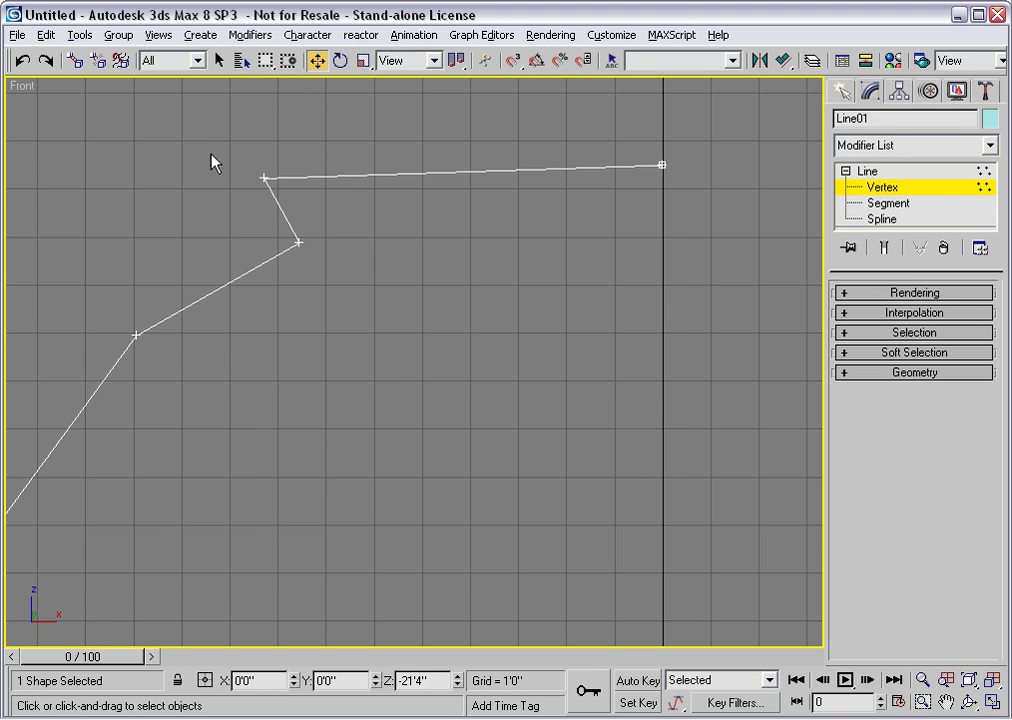
pyautogui.moveTo(214, 155); pyautogui.dragTo(288, 210)
pyautogui.moveTo(280, 235); pyautogui.dragTo(377, 335, button='middle')
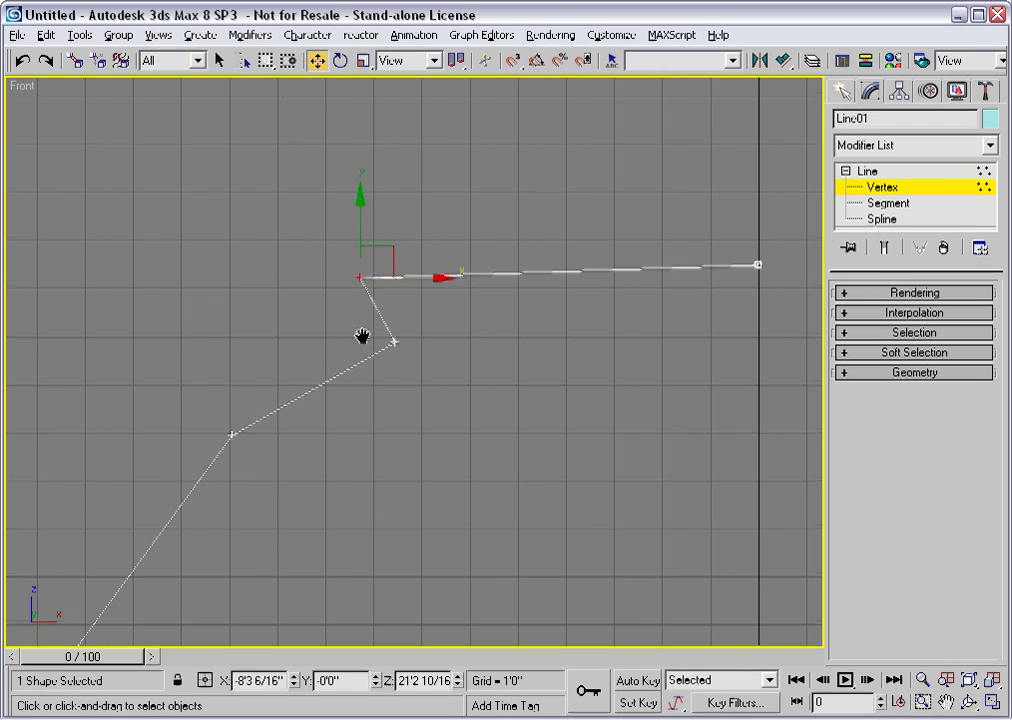
pyautogui.rightClick(358, 340)
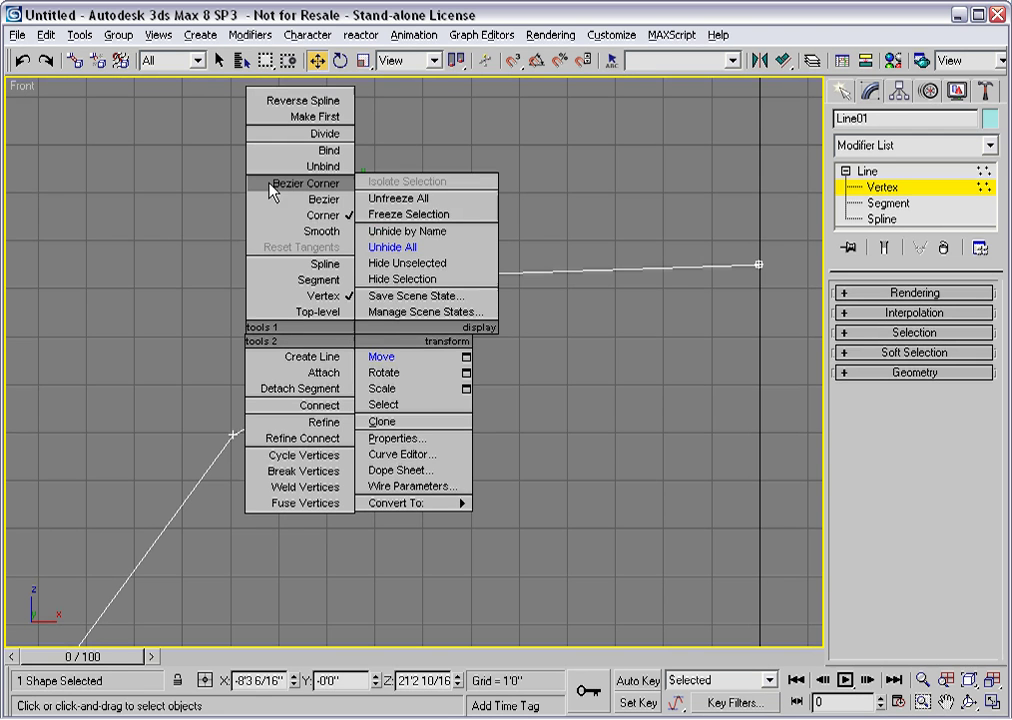
pyautogui.click(269, 184)
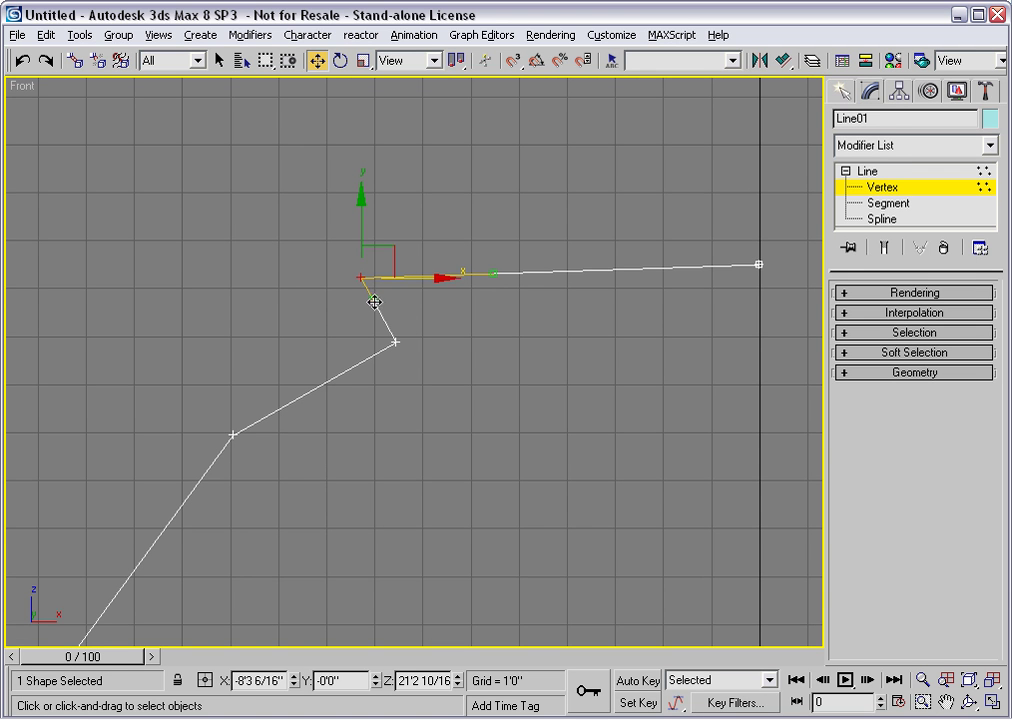
# Hide the grid and pull the rim vertex's lower tangent handle outward and down so the segment below curves into a rounded lip
pyautogui.moveTo(375, 297); pyautogui.dragTo(352, 301)
pyautogui.scroll(2, 425, 320)
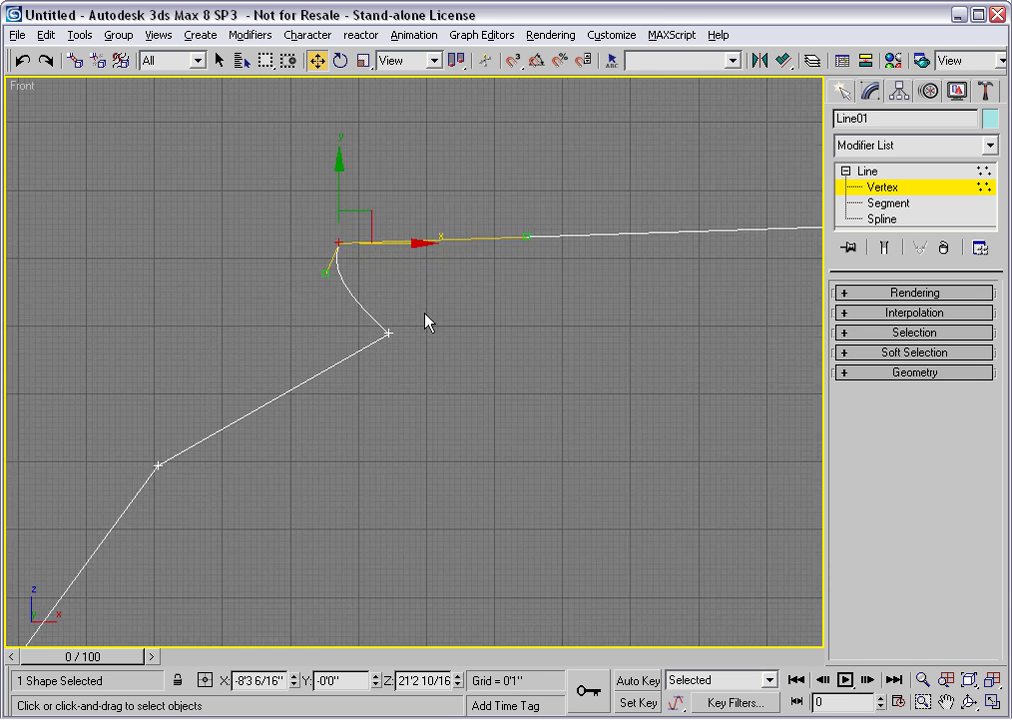
pyautogui.scroll(2, 392, 291)
pyautogui.press('g')
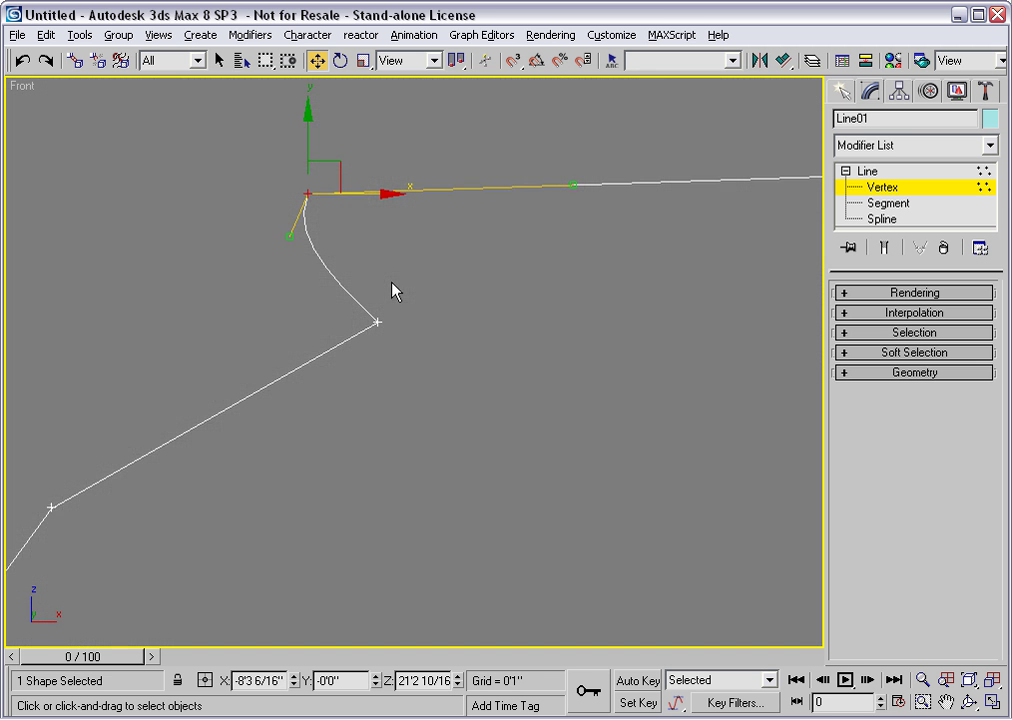
pyautogui.moveTo(392, 291); pyautogui.dragTo(429, 361, button='middle')
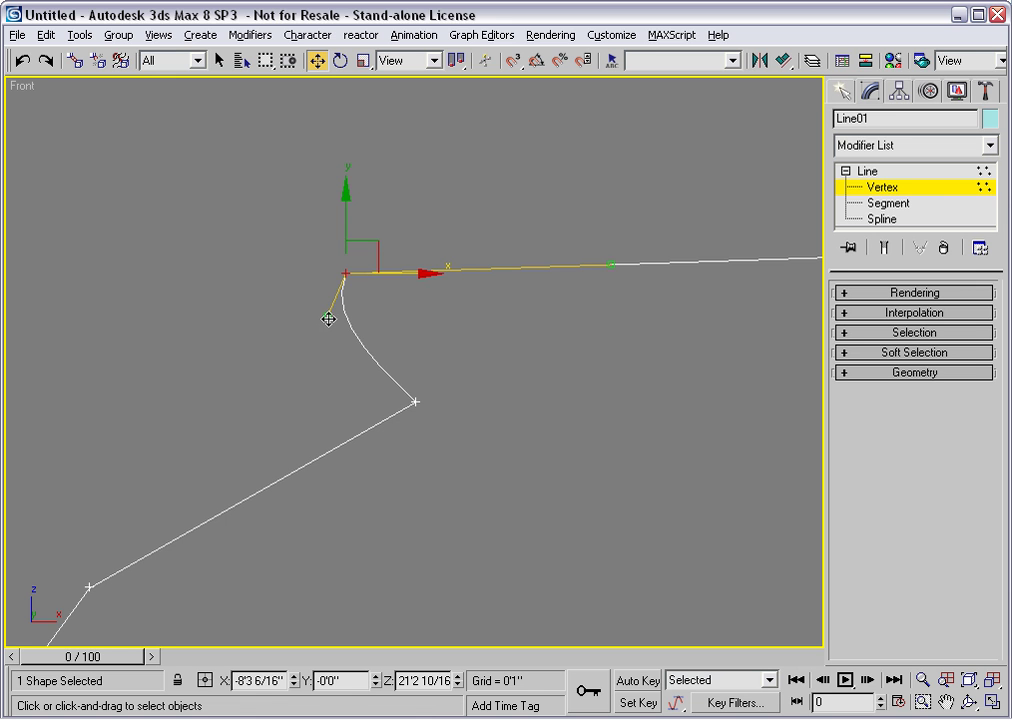
pyautogui.moveTo(328, 319)
pyautogui.mouseDown()
pyautogui.moveTo(366, 318)
pyautogui.moveTo(328, 316)
pyautogui.mouseUp()
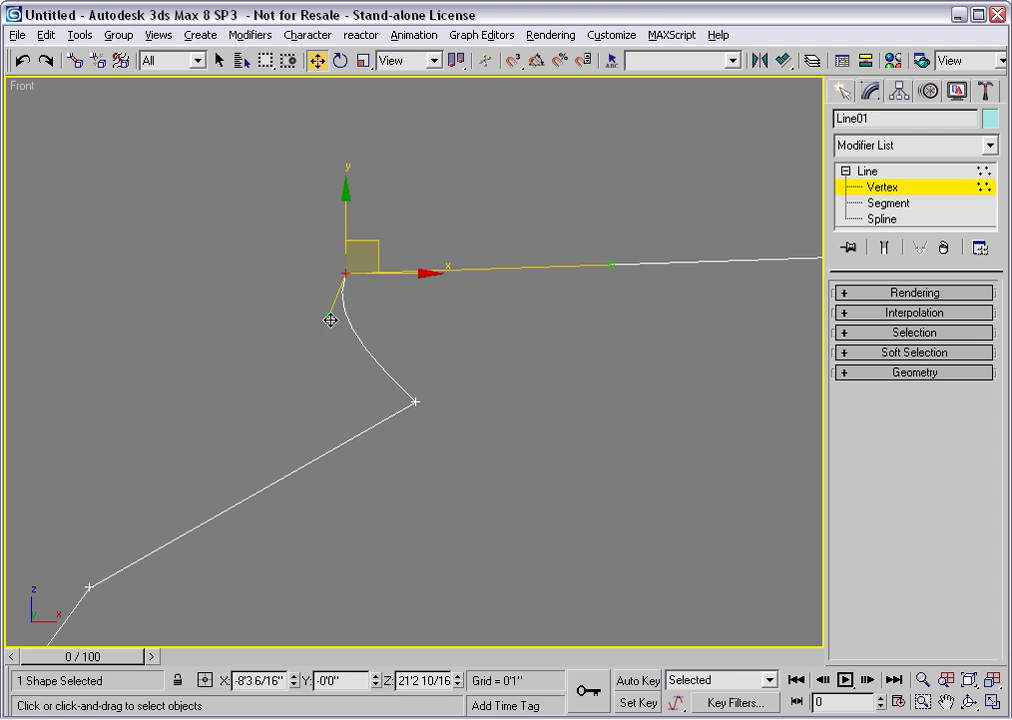
pyautogui.moveTo(328, 317); pyautogui.dragTo(287, 322)
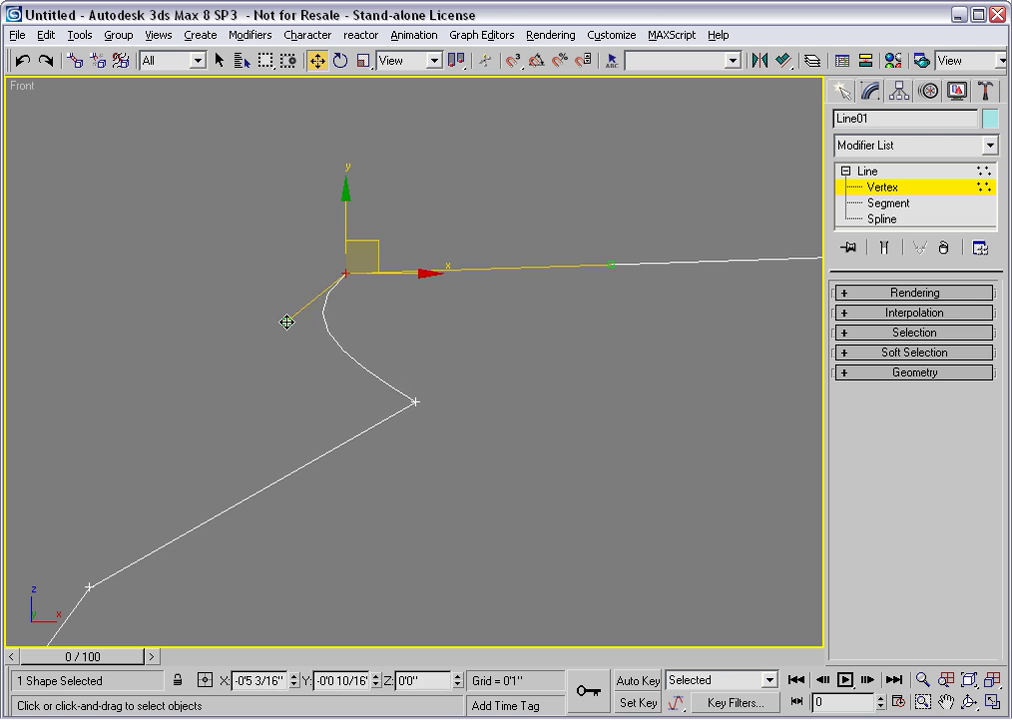
pyautogui.moveTo(286, 322); pyautogui.dragTo(264, 343)
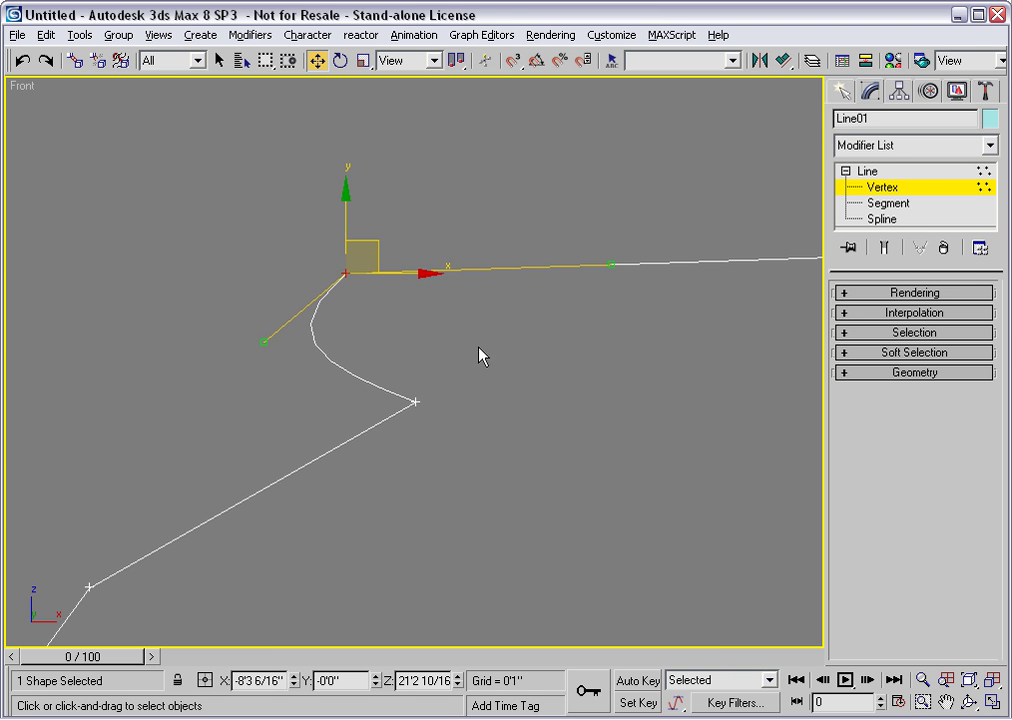
pyautogui.moveTo(264, 343); pyautogui.dragTo(289, 342)
# Convert the neck vertex below the rim to Bezier and rotate its tangent handles to vertical for a smooth inward curve
pyautogui.moveTo(383, 372); pyautogui.dragTo(456, 445)
pyautogui.rightClick(415, 403)
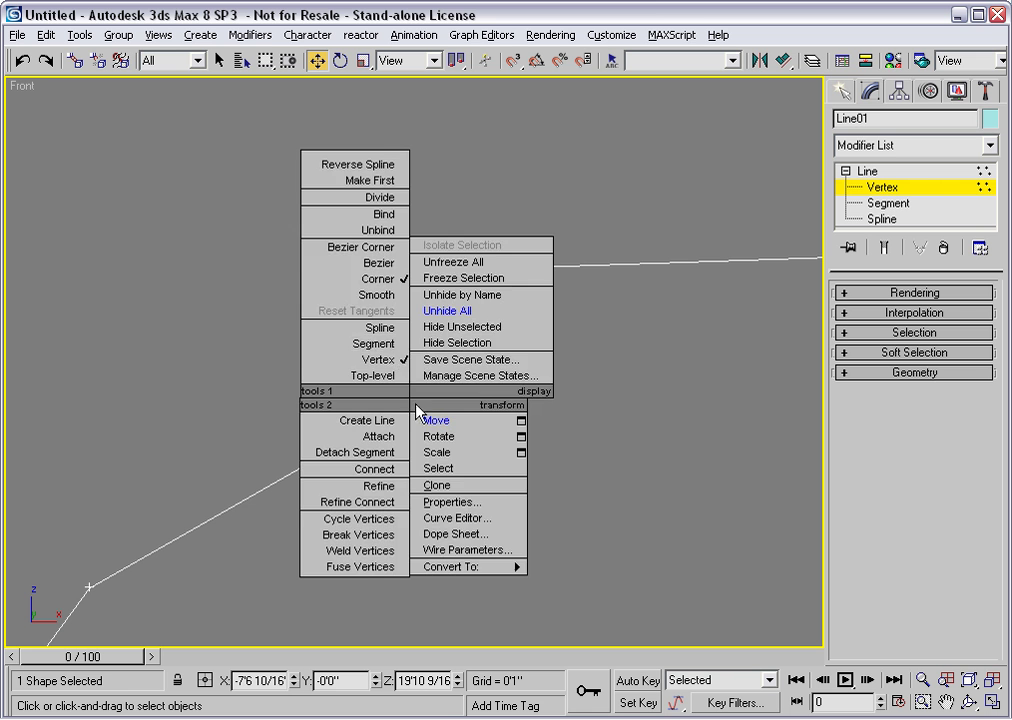
pyautogui.click(373, 265)
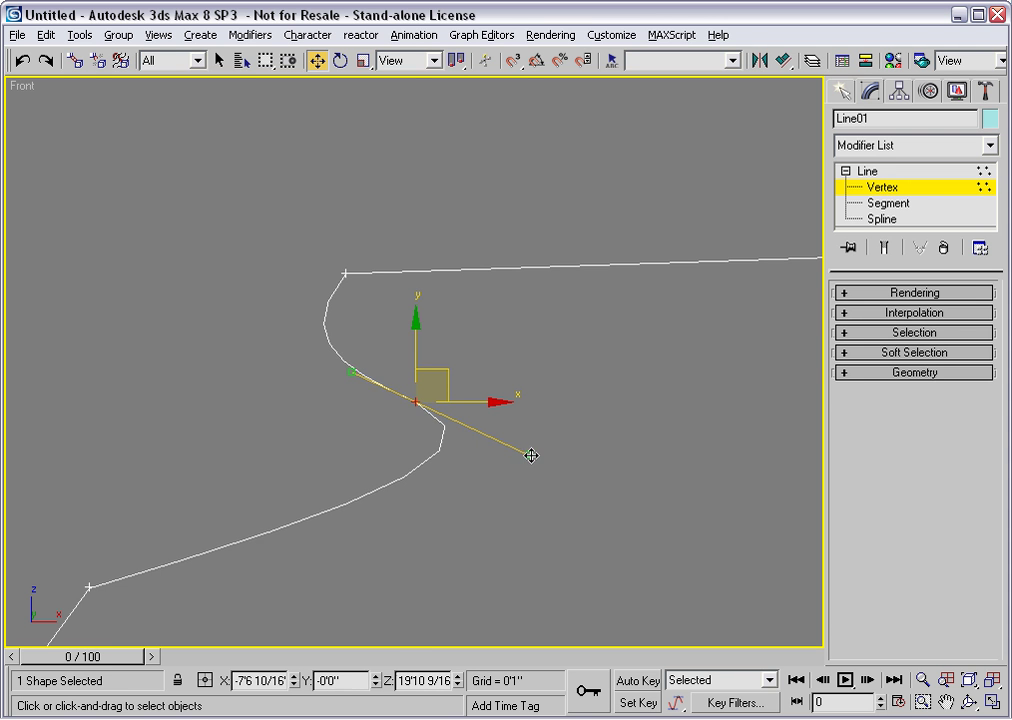
pyautogui.moveTo(529, 455); pyautogui.dragTo(415, 470)
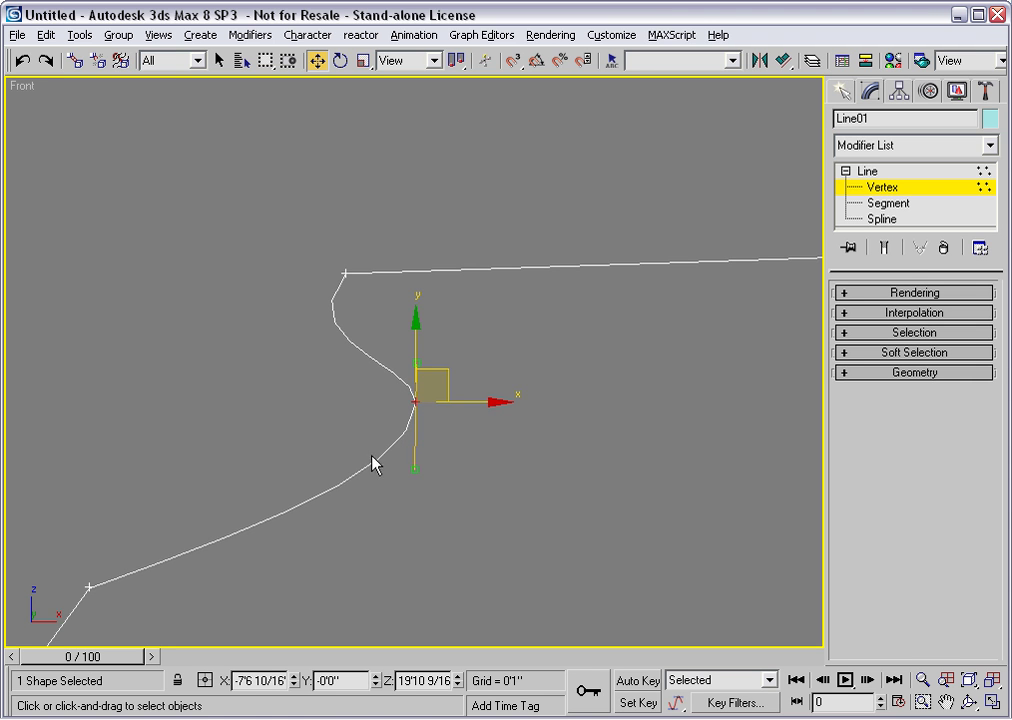
# Raise the line's interpolation steps to 10 to smooth its curved segments
pyautogui.moveTo(309, 452); pyautogui.dragTo(367, 314, button='middle')
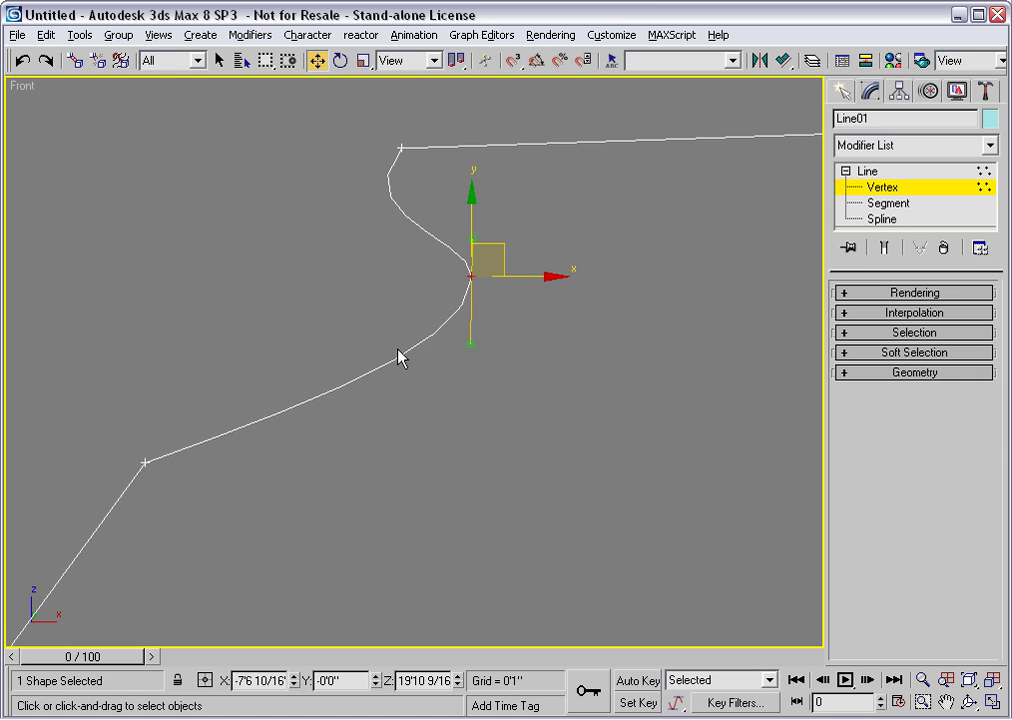
pyautogui.click(886, 318)
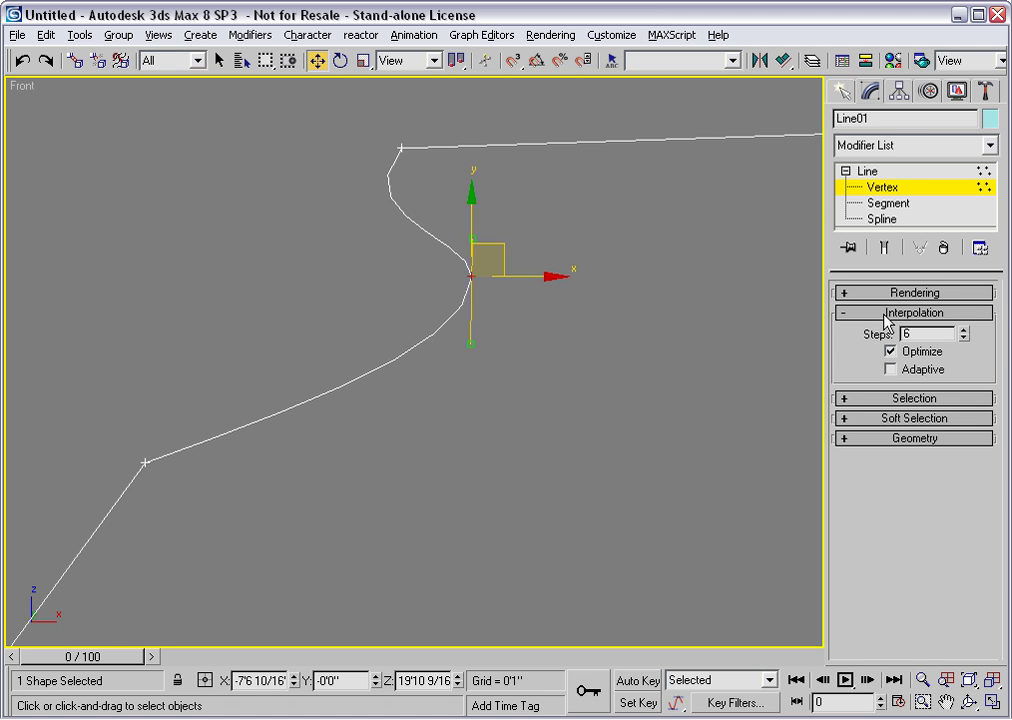
pyautogui.click(963, 330)
pyautogui.click(963, 330)
pyautogui.click(963, 330)
pyautogui.click(963, 330)
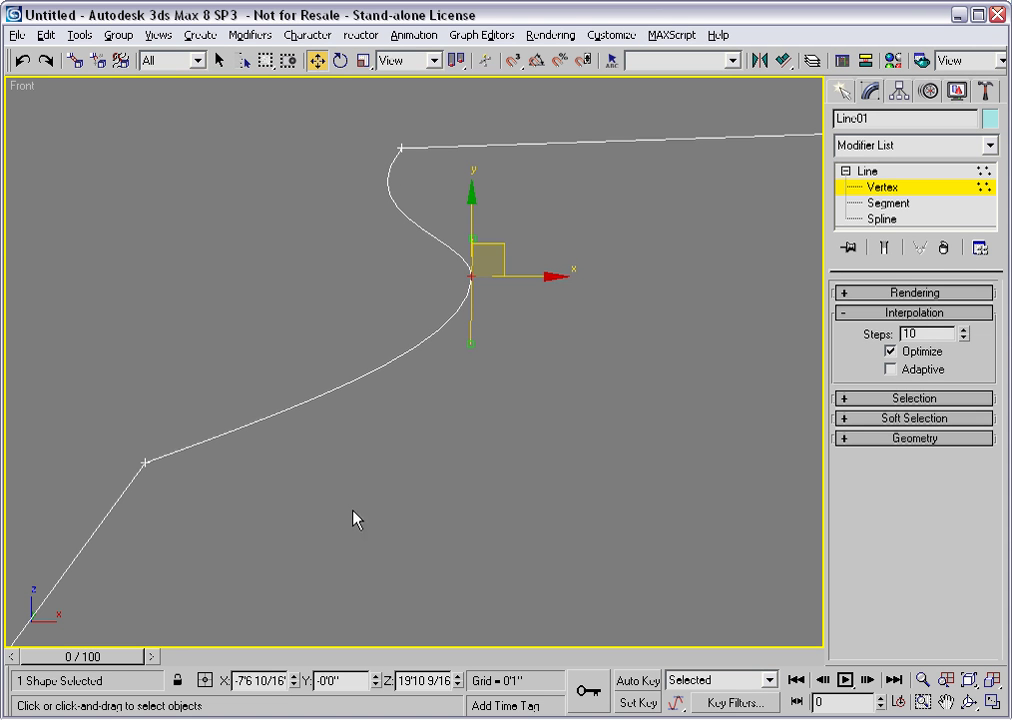
# Move the rim vertex to about X -8'1", Z 21'6" so the top segment runs level to the central axis
pyautogui.moveTo(558, 397); pyautogui.dragTo(320, 445, button='middle')
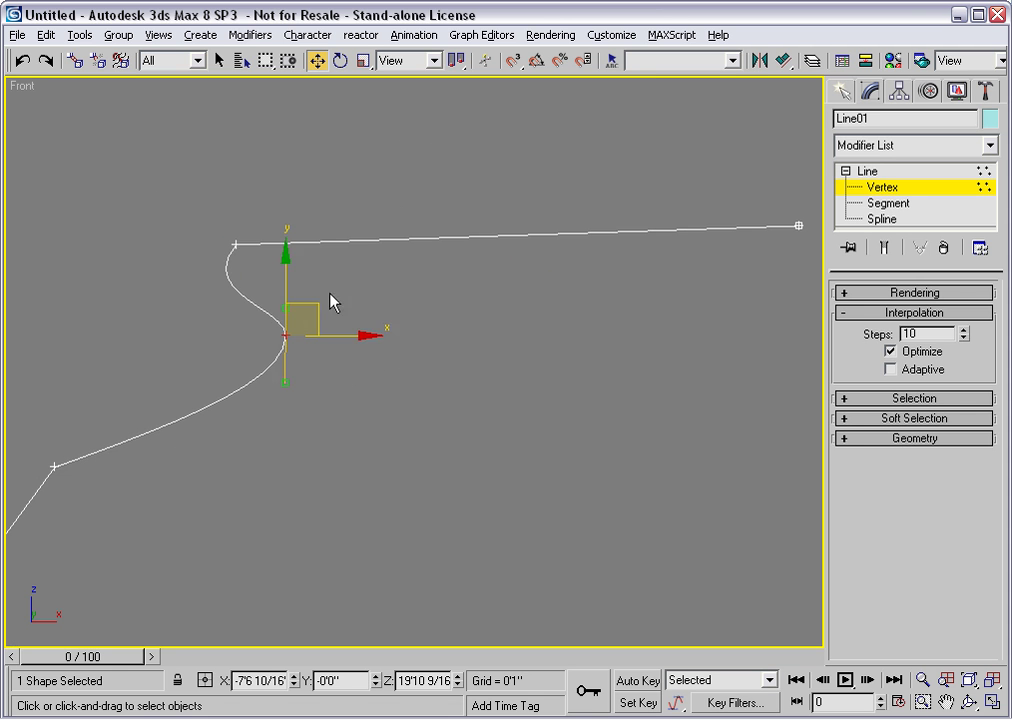
pyautogui.moveTo(249, 257); pyautogui.dragTo(250, 258)
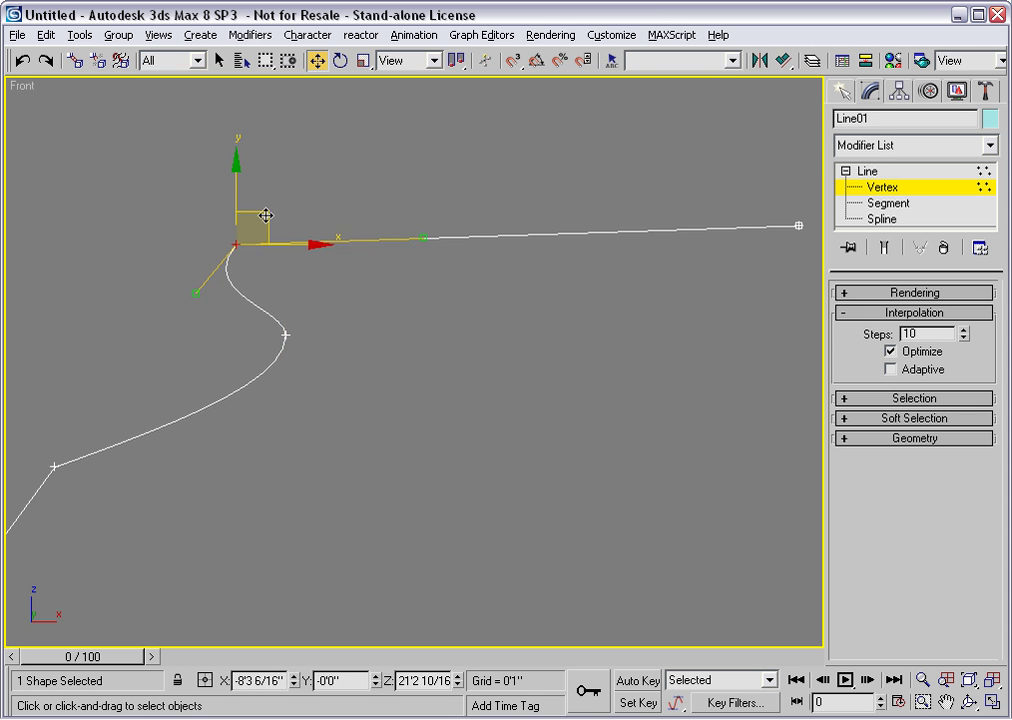
pyautogui.moveTo(266, 216); pyautogui.dragTo(277, 199)
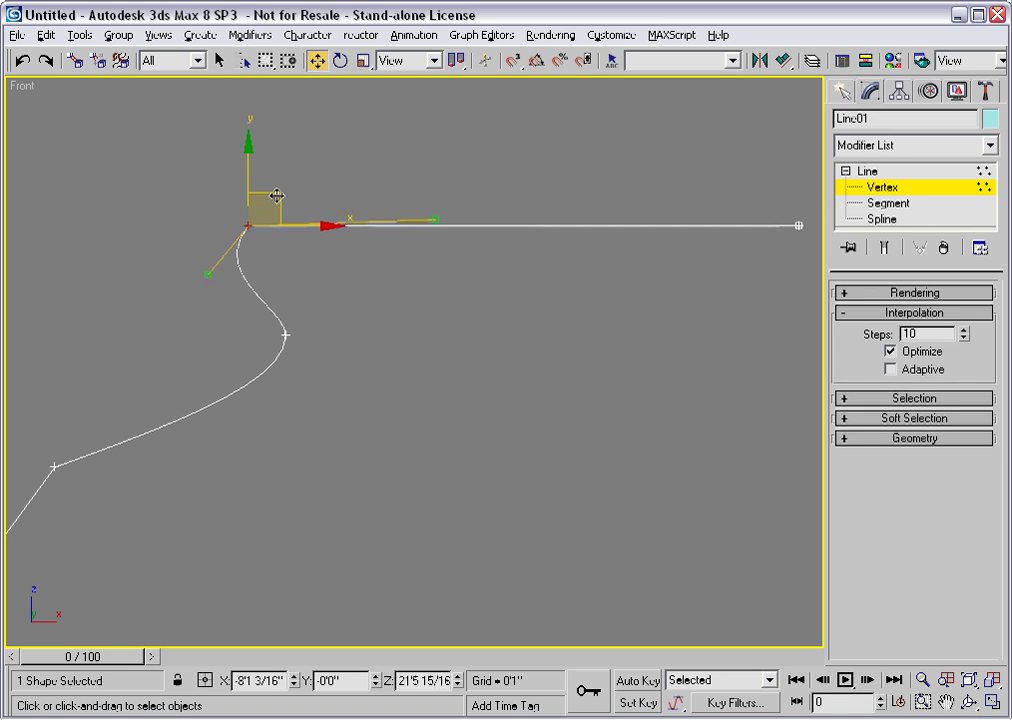
pyautogui.moveTo(277, 195); pyautogui.dragTo(275, 200)
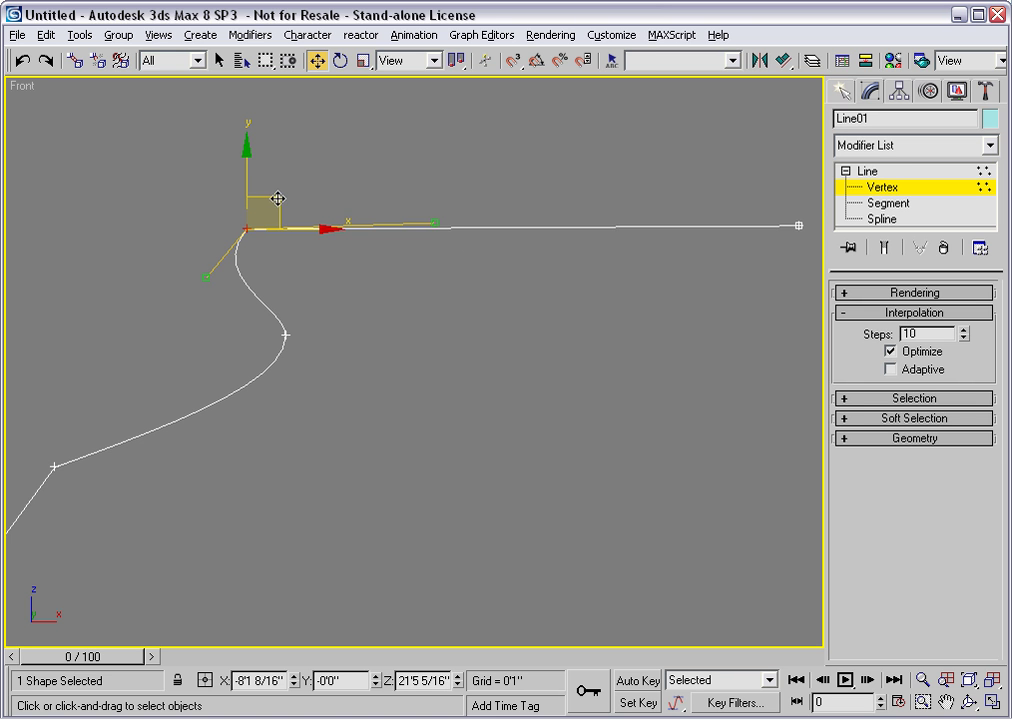
pyautogui.moveTo(278, 197); pyautogui.dragTo(279, 195)
pyautogui.moveTo(278, 194); pyautogui.dragTo(278, 195)
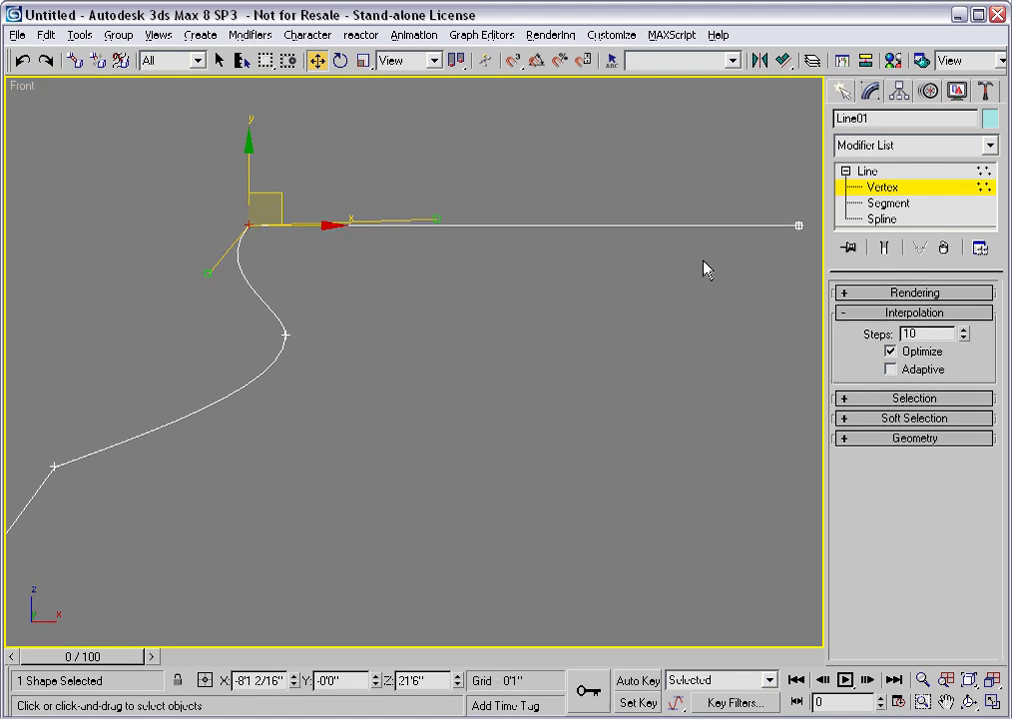